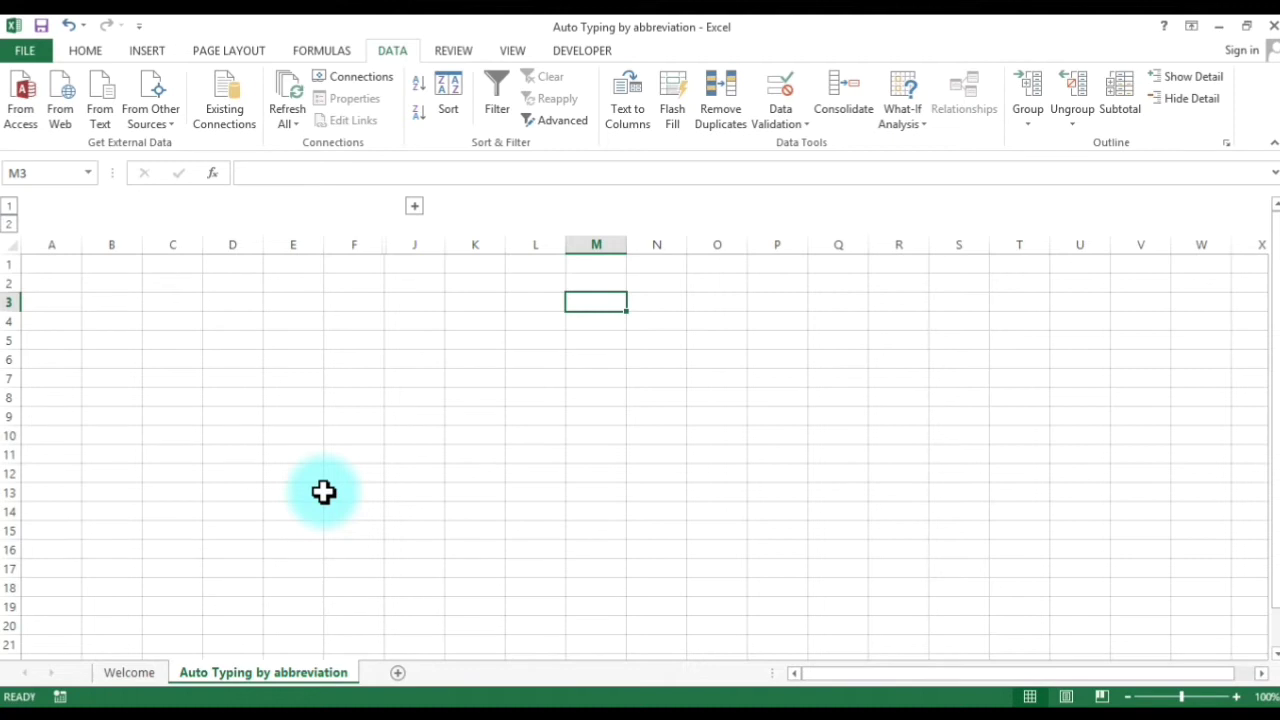
Enter (c) (r) in M3 to get © ® and enlarge them to font size 36.
text((c))
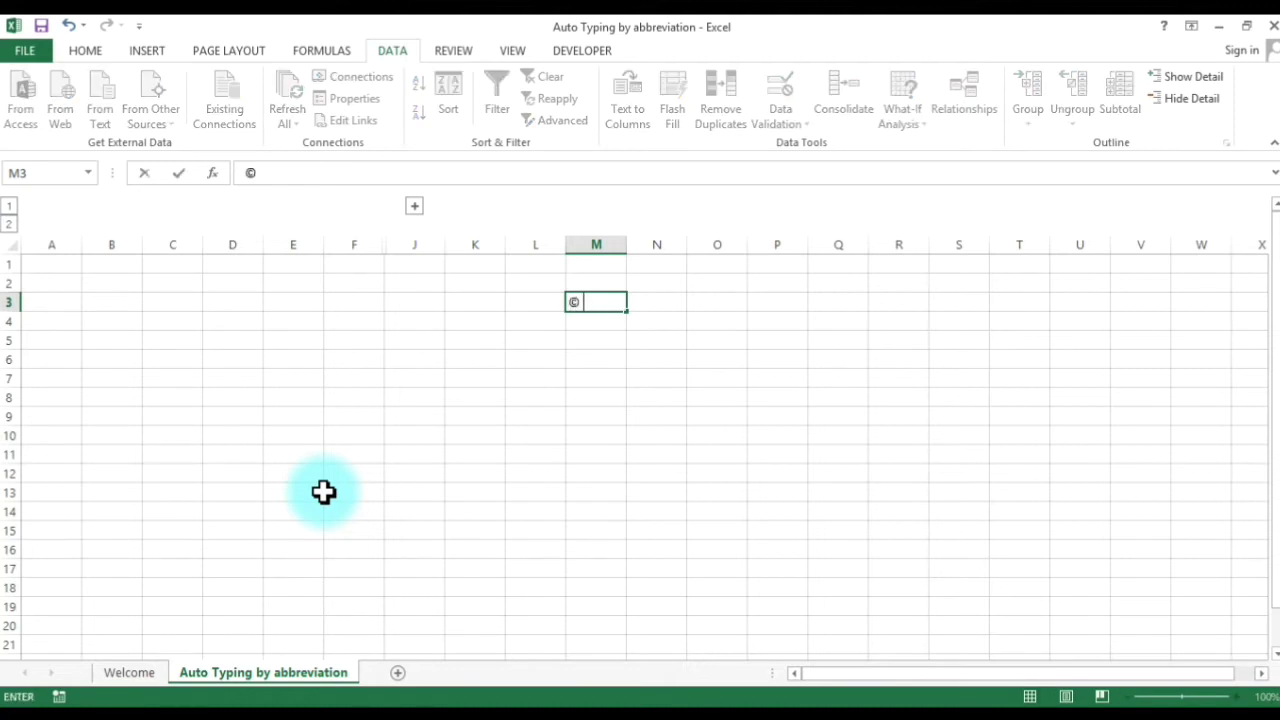
text( (r)
text())
key(Return)
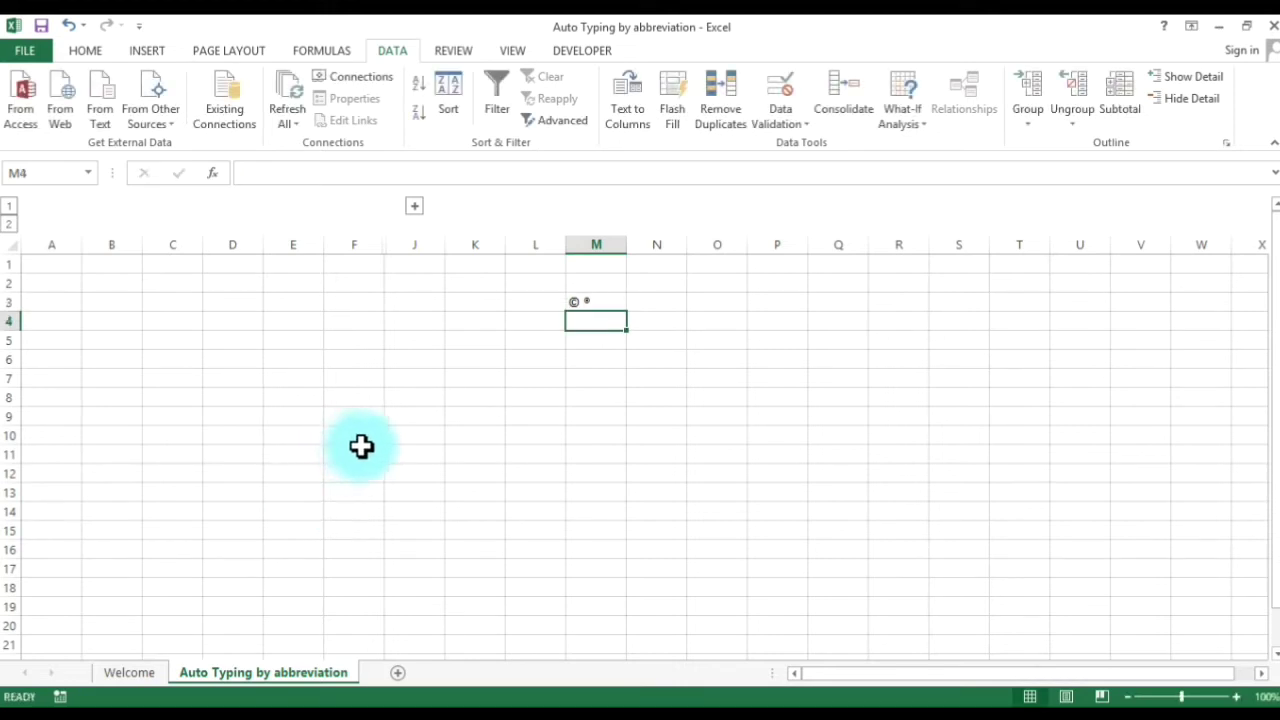
click(591, 302)
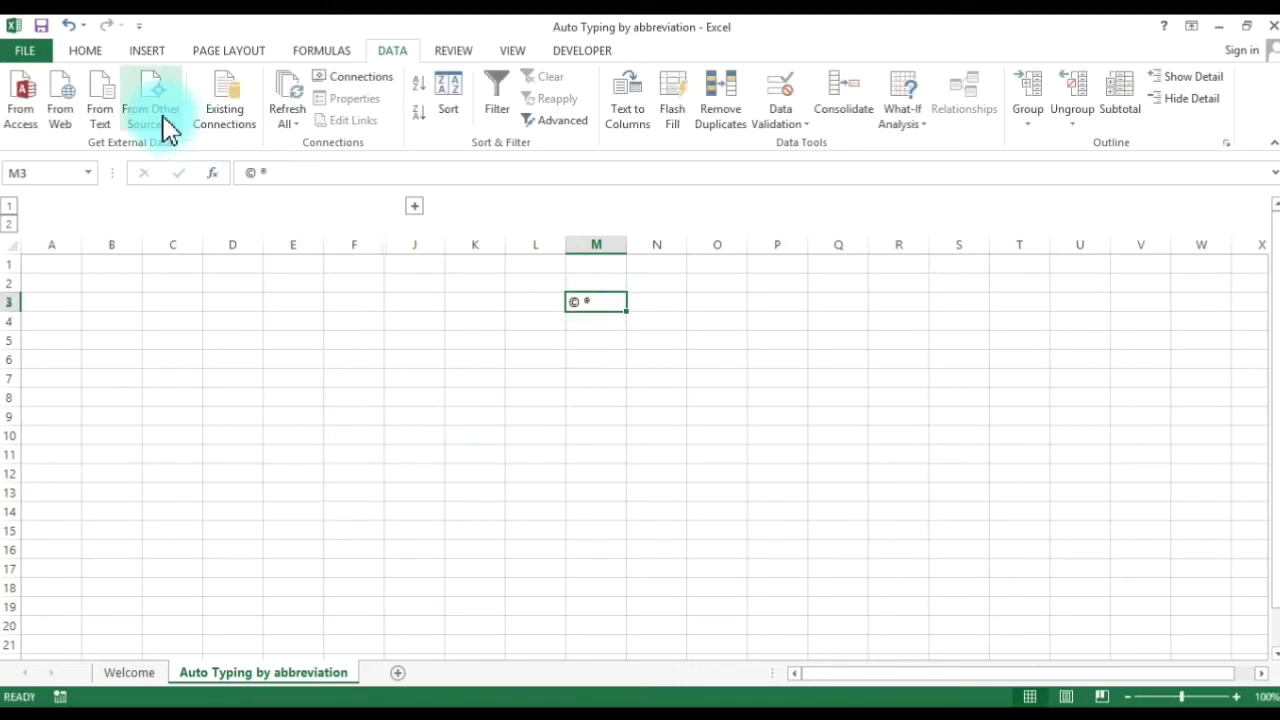
click(88, 52)
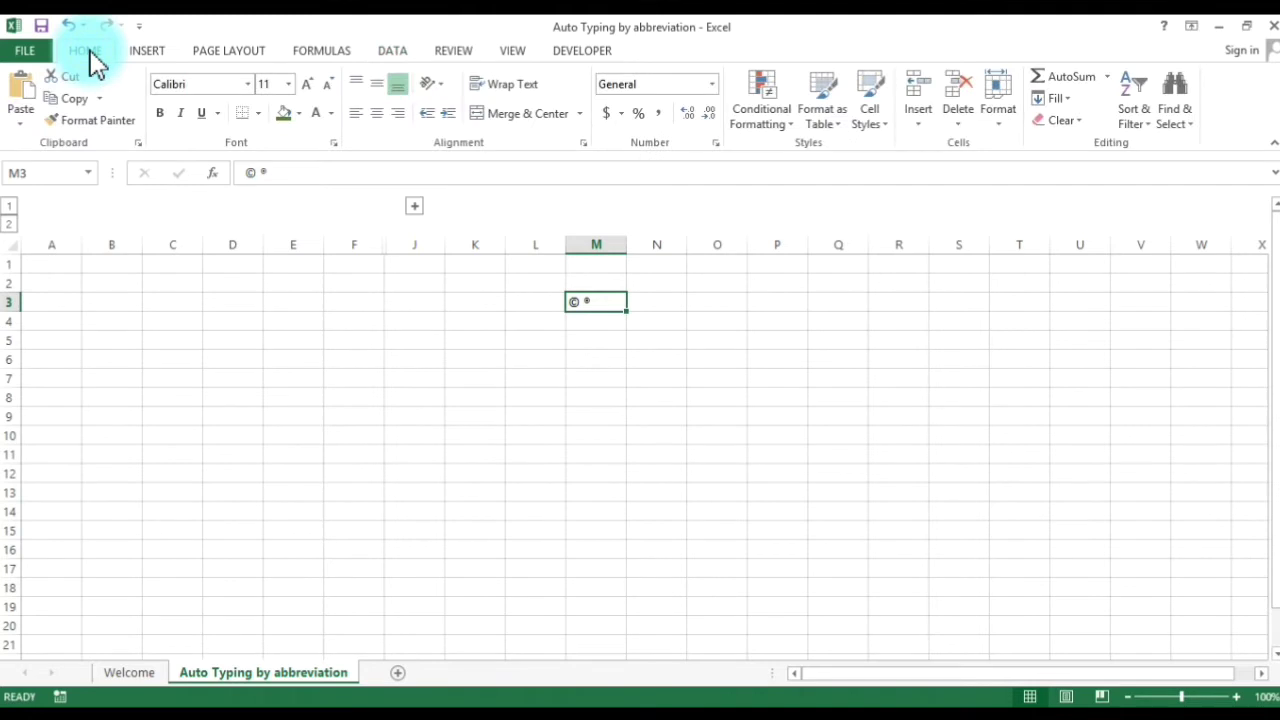
click(310, 84)
click(310, 84)
click(310, 84)
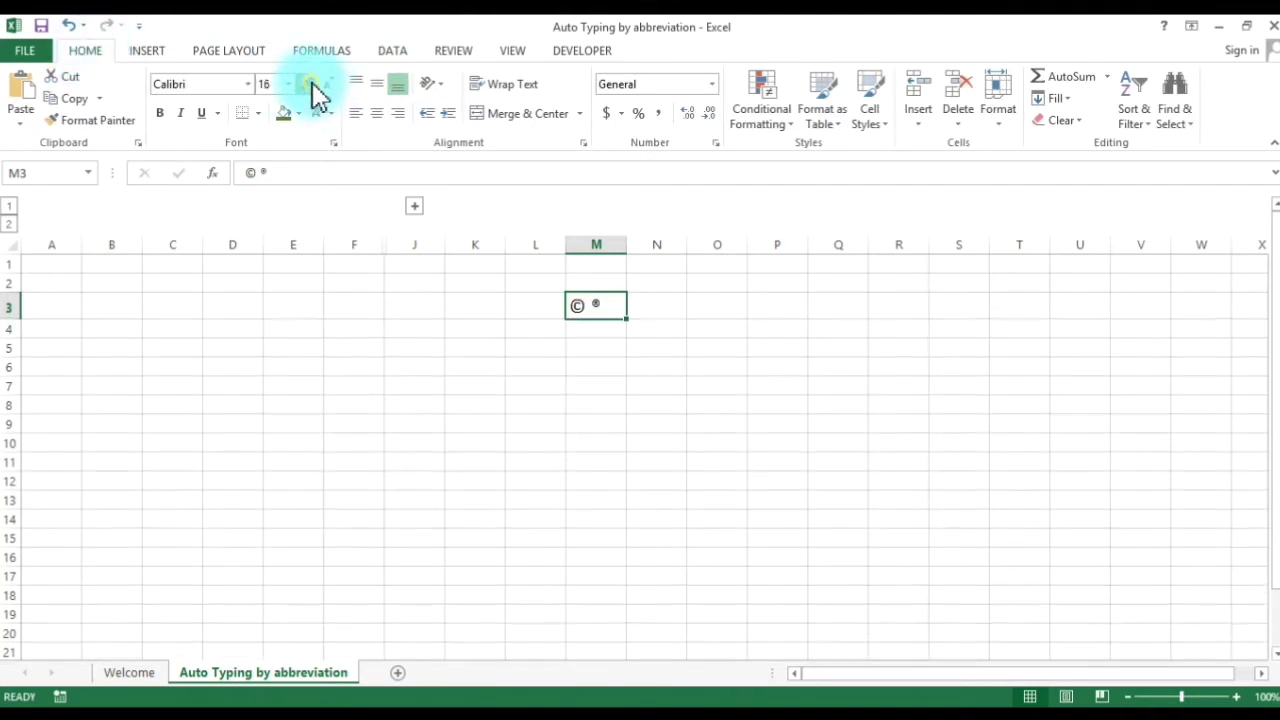
click(310, 84)
click(310, 84)
click(310, 84)
click(475, 435)
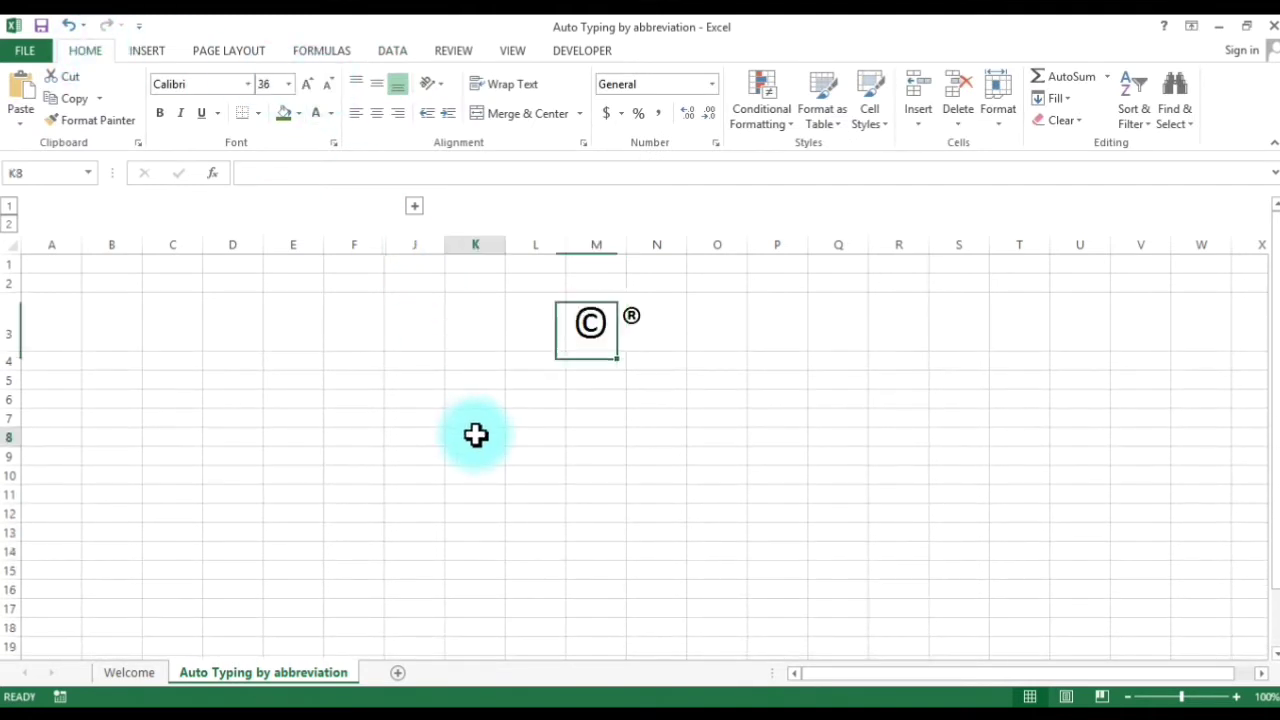
Select M8, then open Excel Options from the File menu at its Proofing page.
click(600, 437)
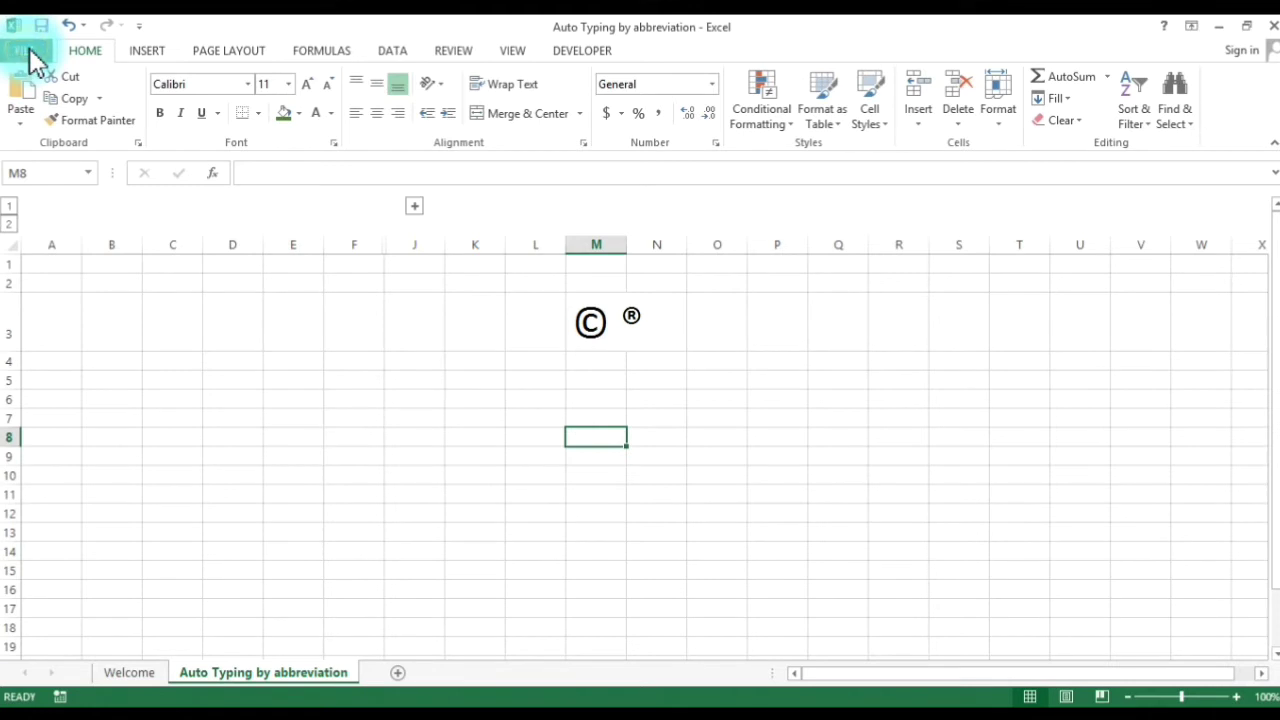
click(25, 50)
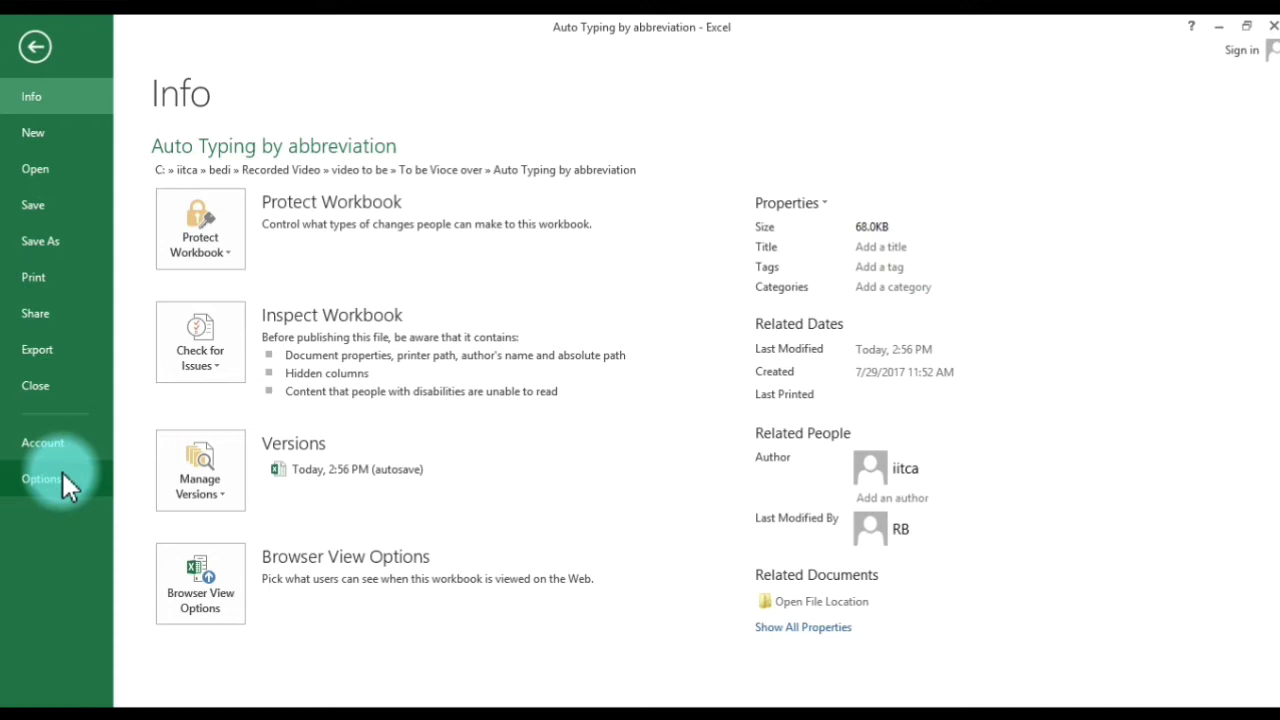
click(40, 479)
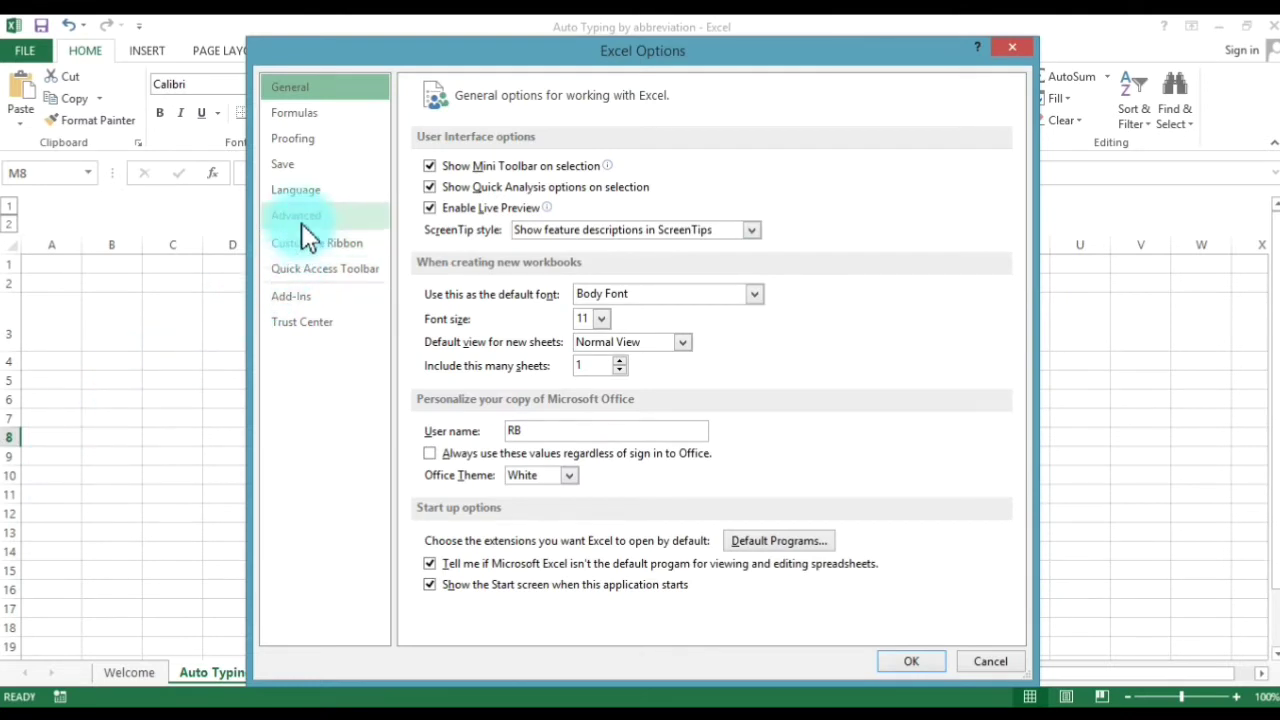
click(312, 141)
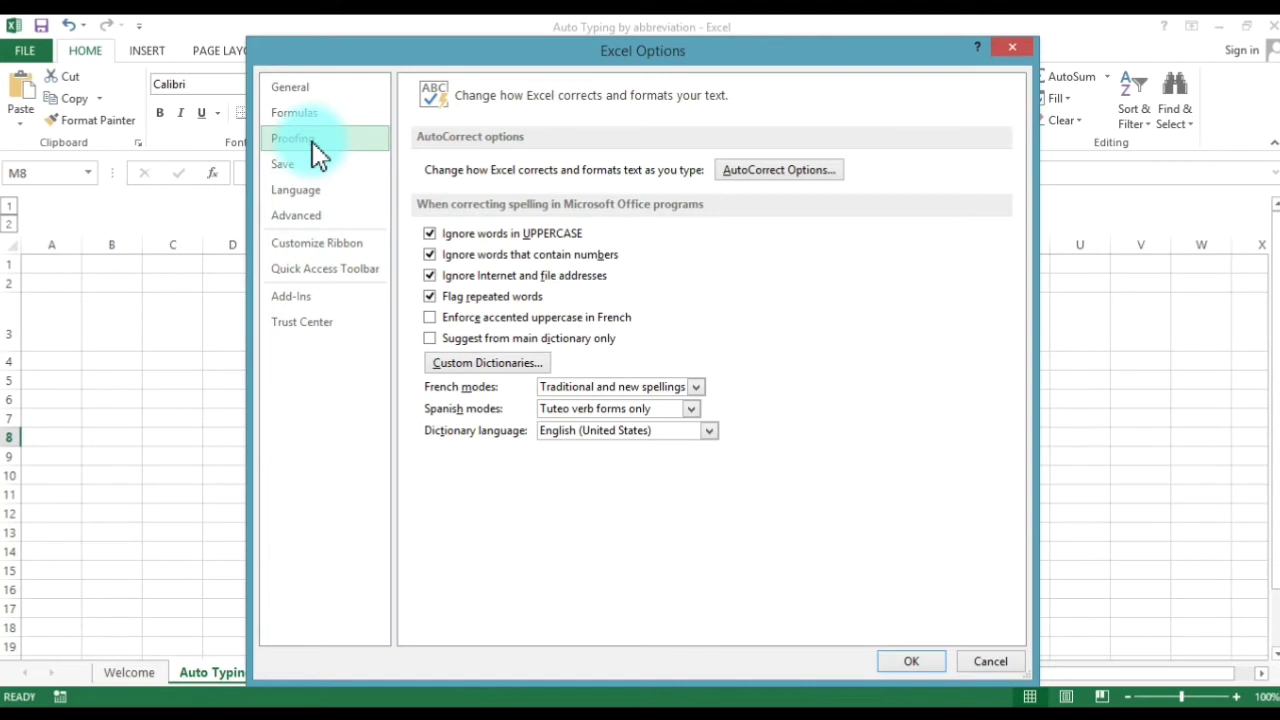
Open the AutoCorrect dialog, shift it left, and scroll its Replace list to the top.
click(760, 170)
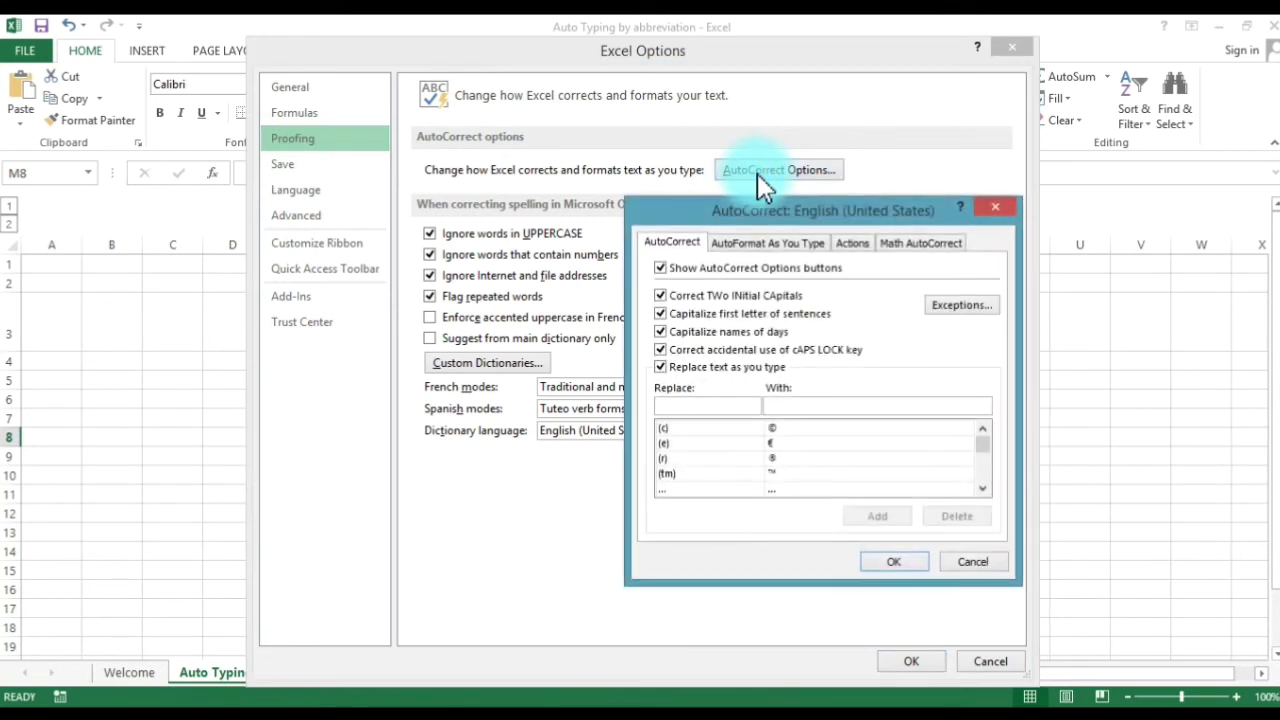
drag(772, 213, 697, 220)
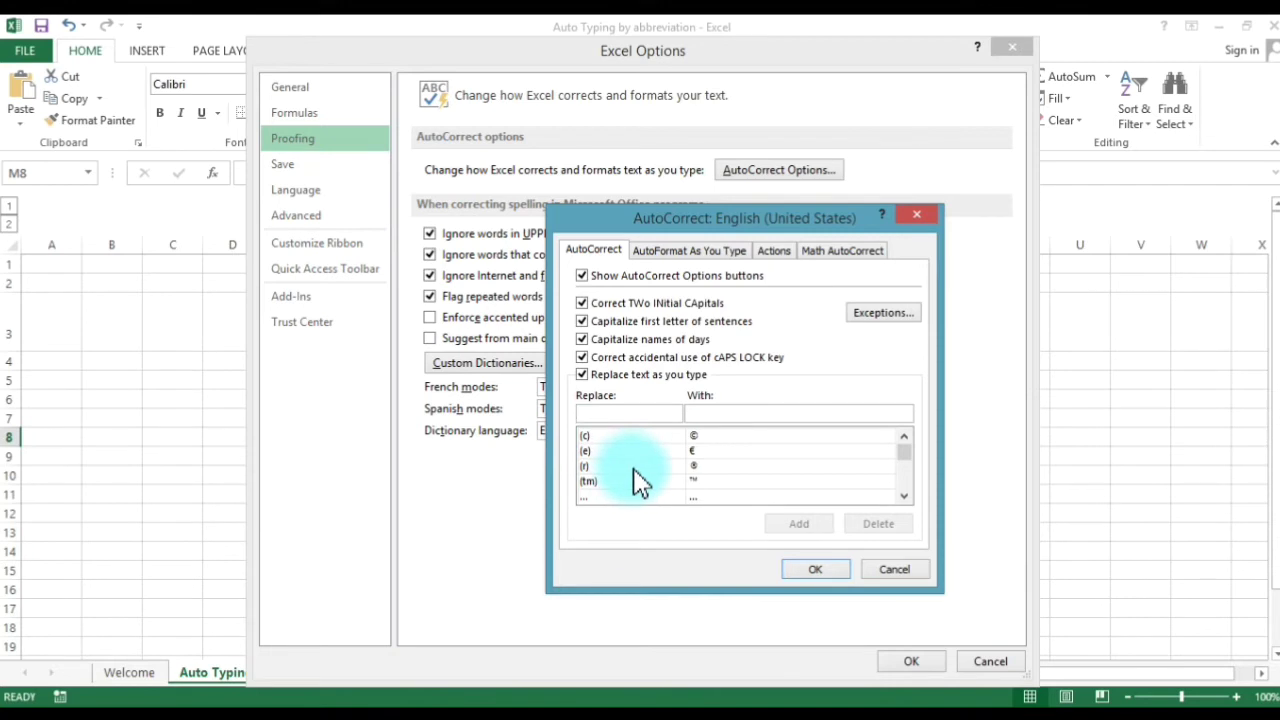
click(905, 493)
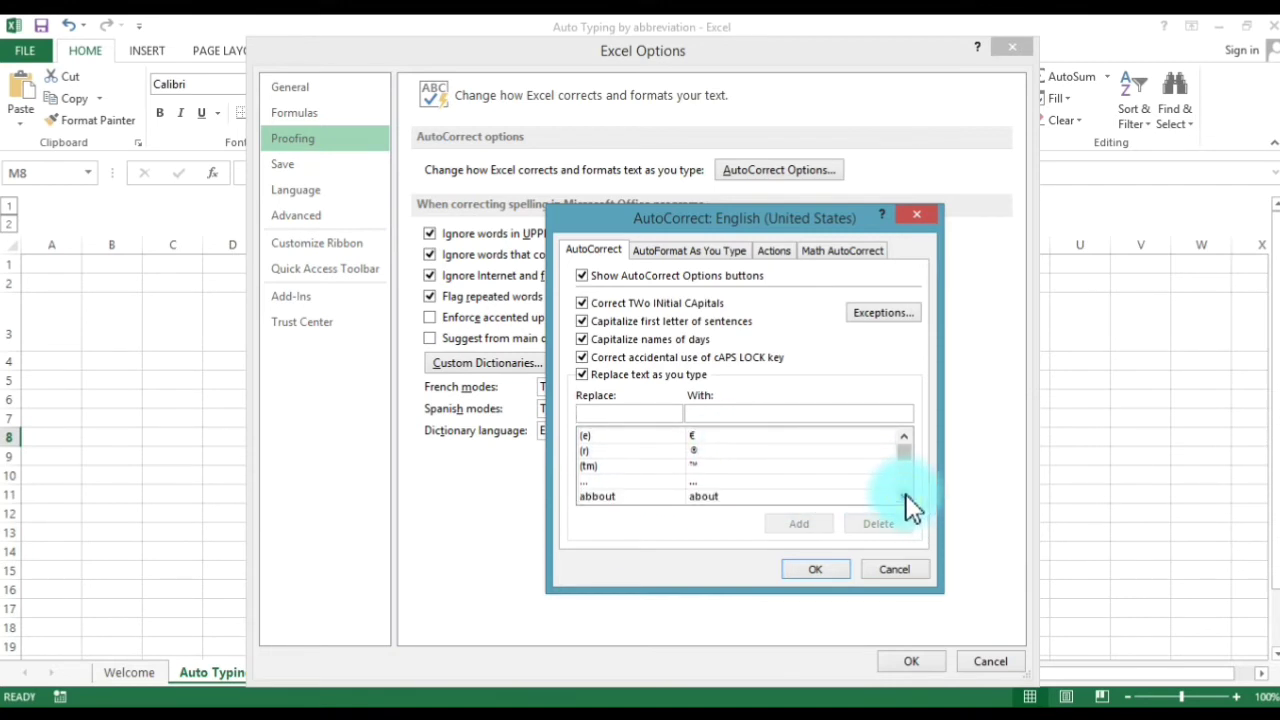
click(905, 493)
click(905, 493)
click(905, 493)
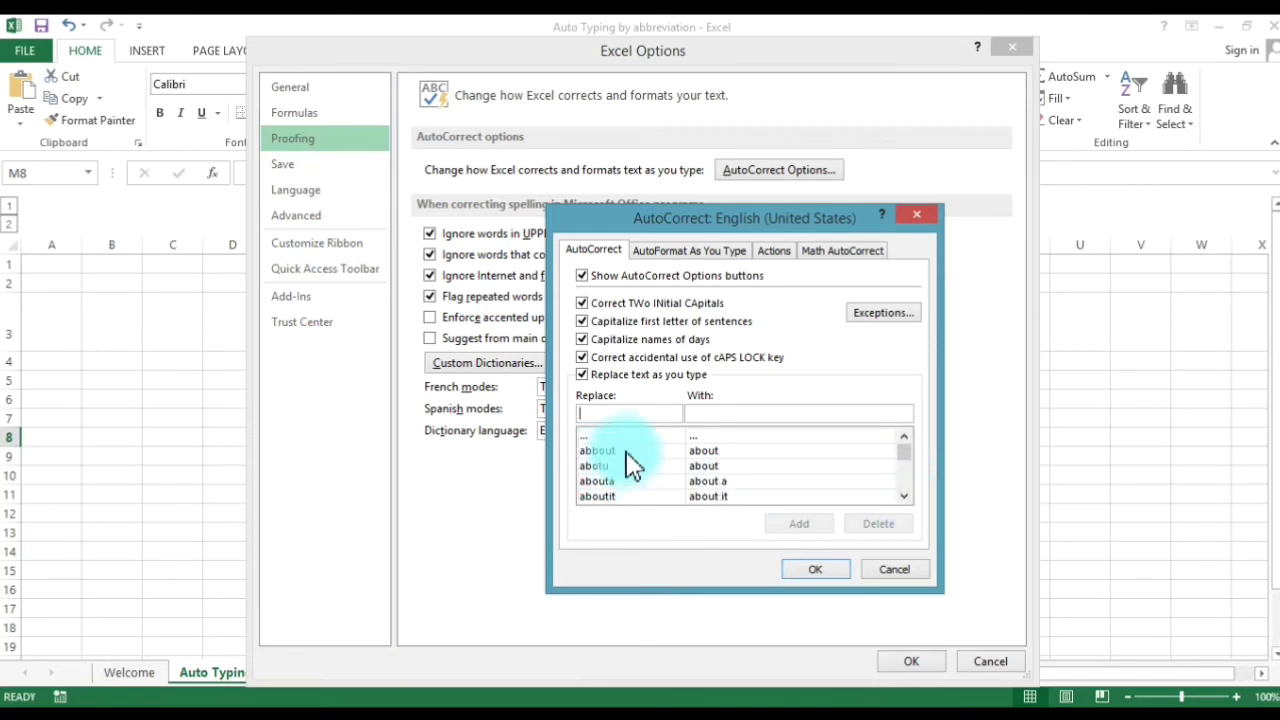
click(903, 496)
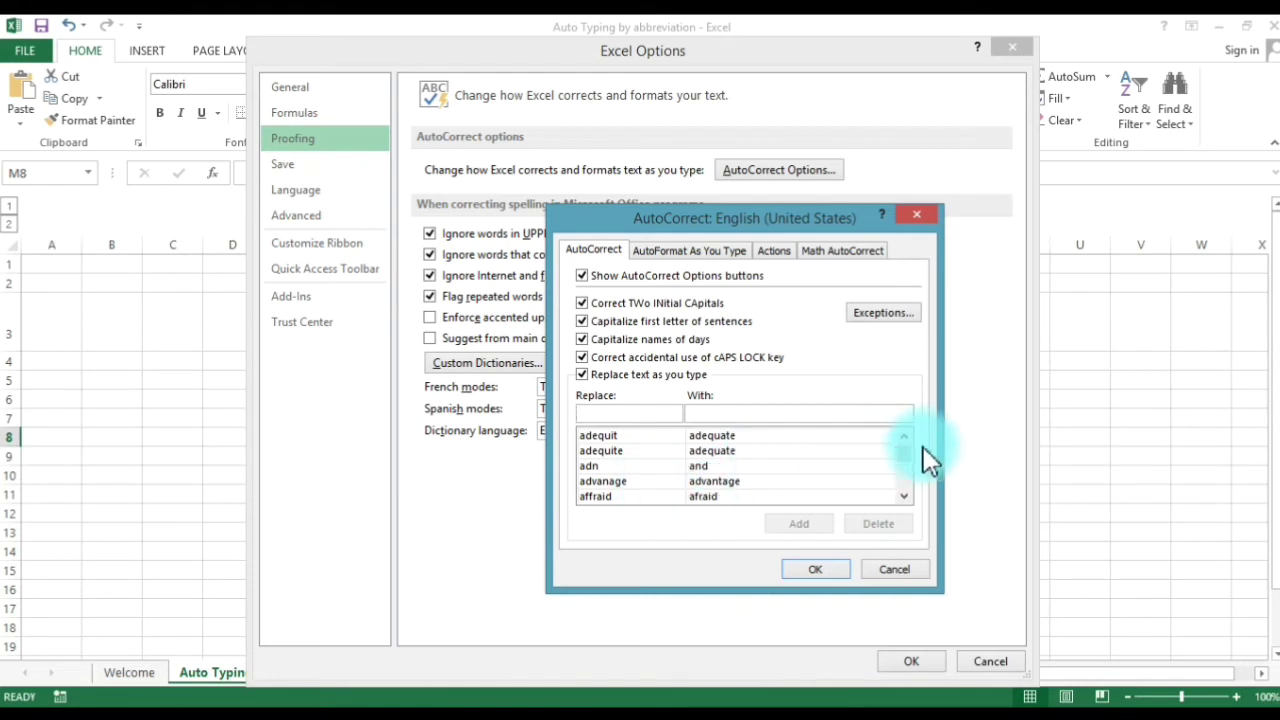
drag(905, 450, 906, 473)
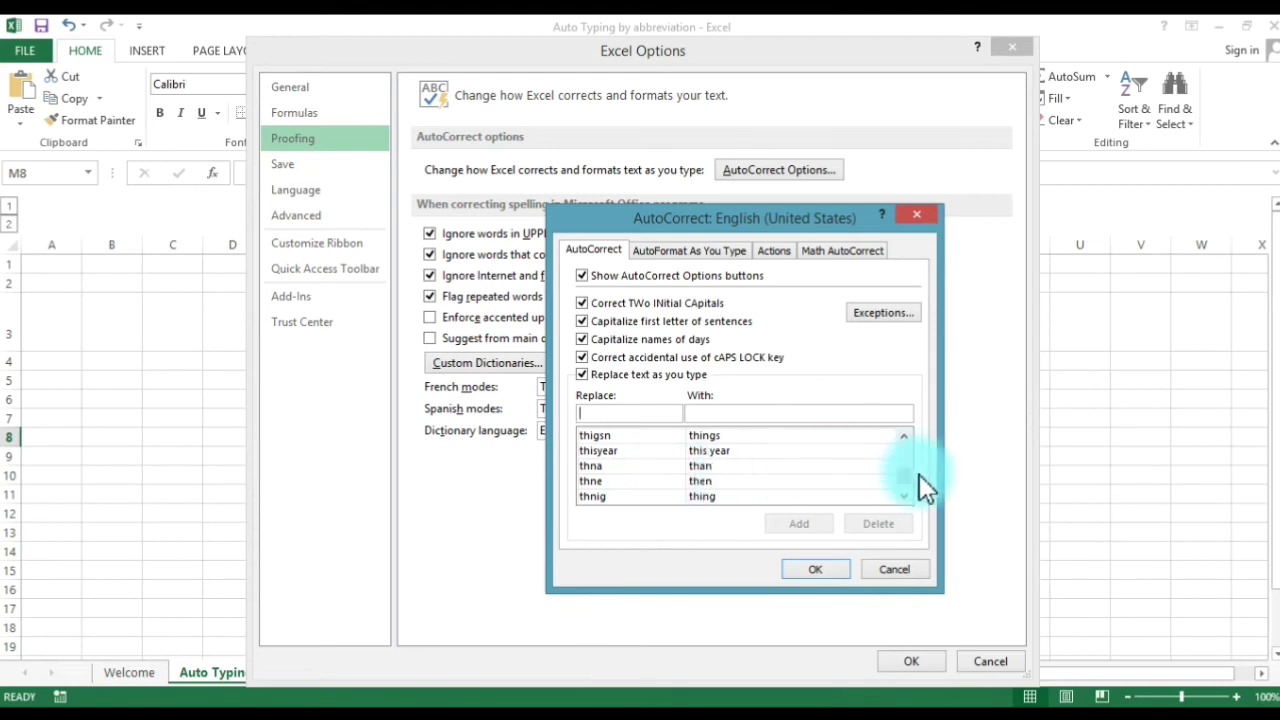
drag(905, 472, 904, 452)
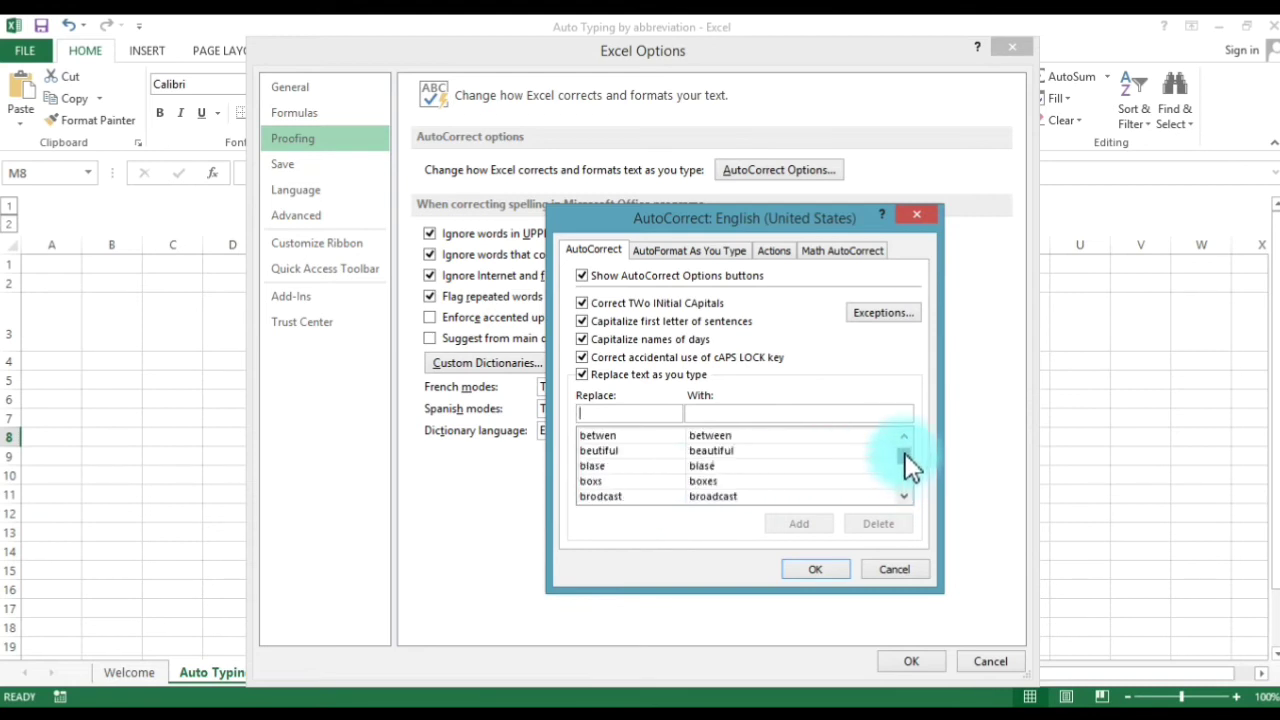
click(786, 248)
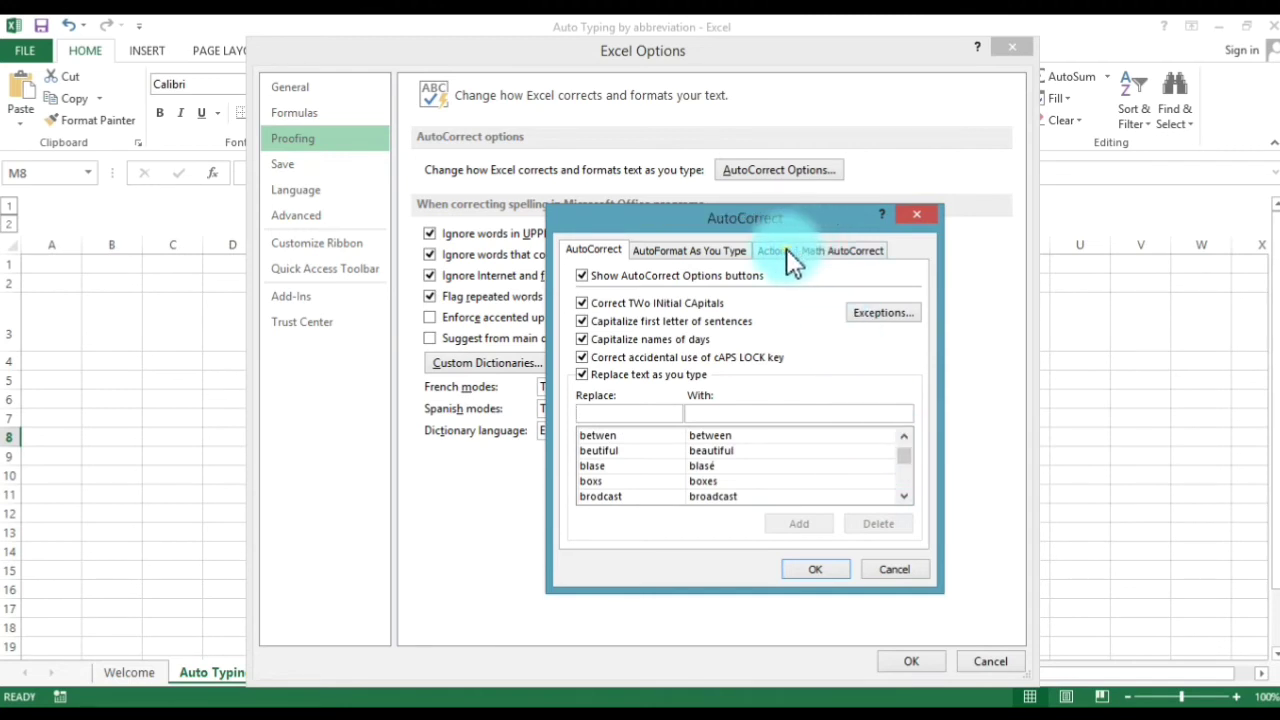
click(831, 252)
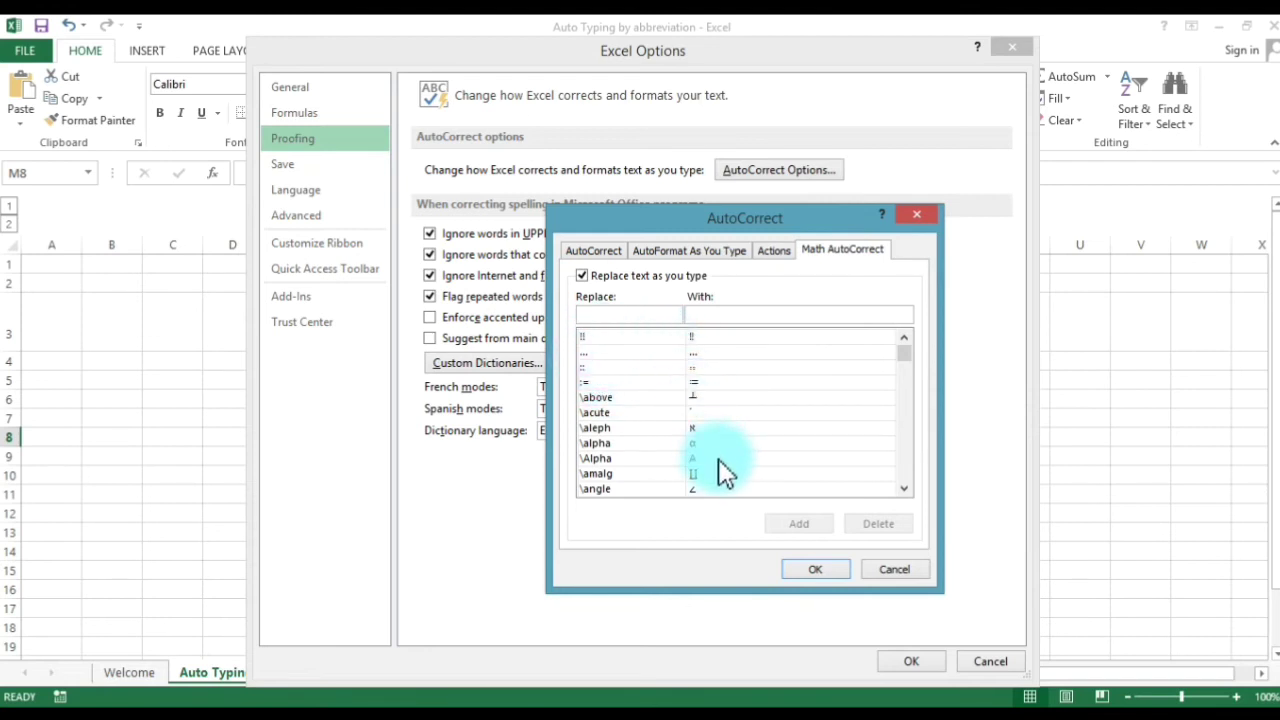
click(600, 251)
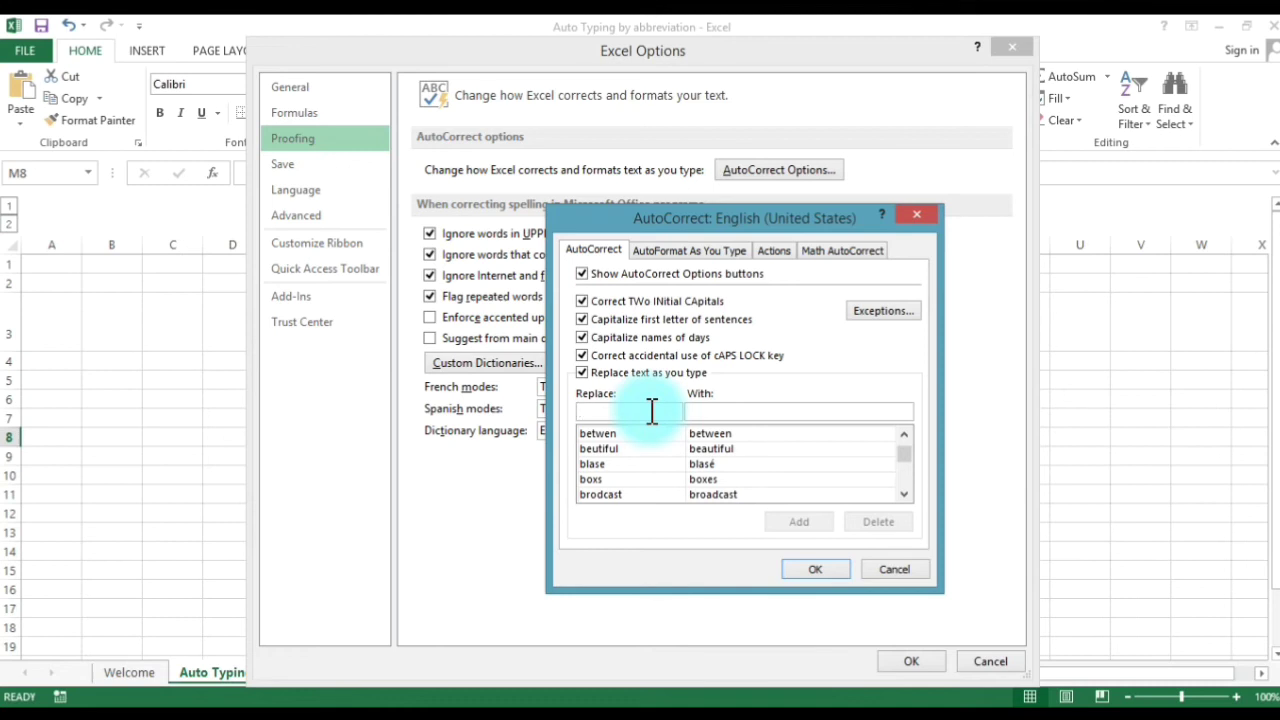
Redefine the AutoCorrect entry 'ii' to expand to 'IITCA TECHNOLOGY AND BEYOND'.
text(i)
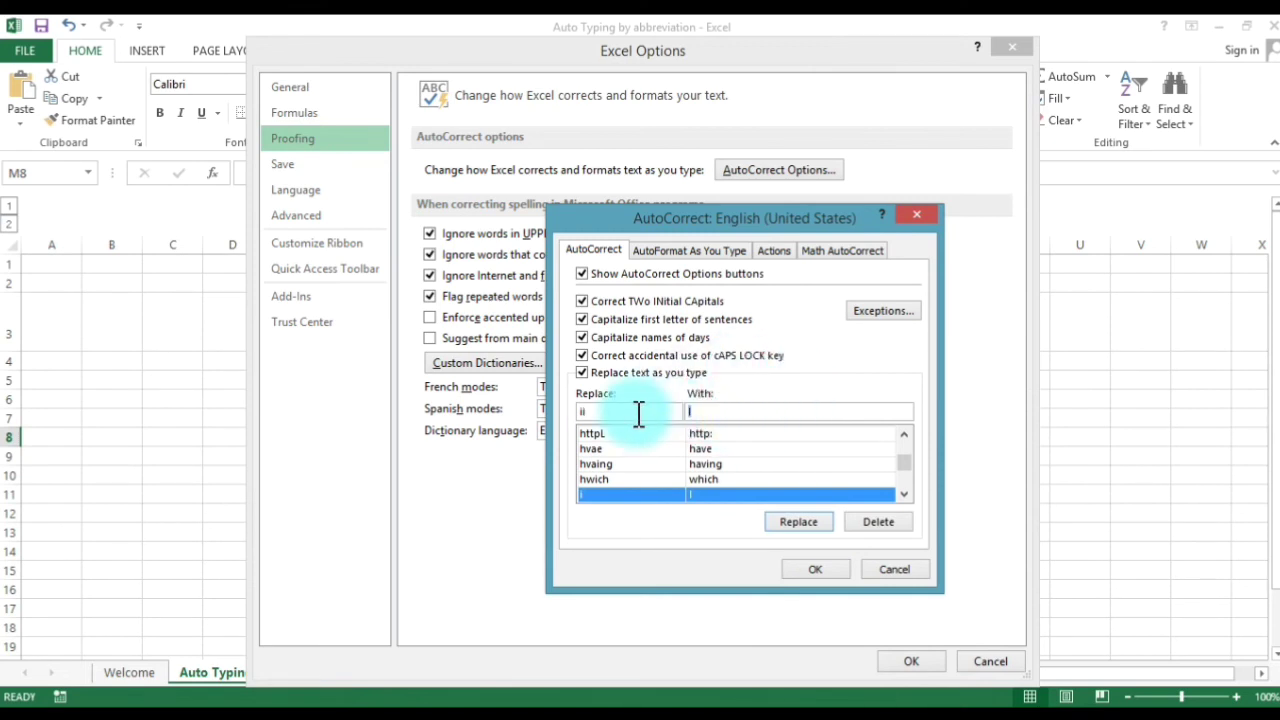
text(IIT^CA)
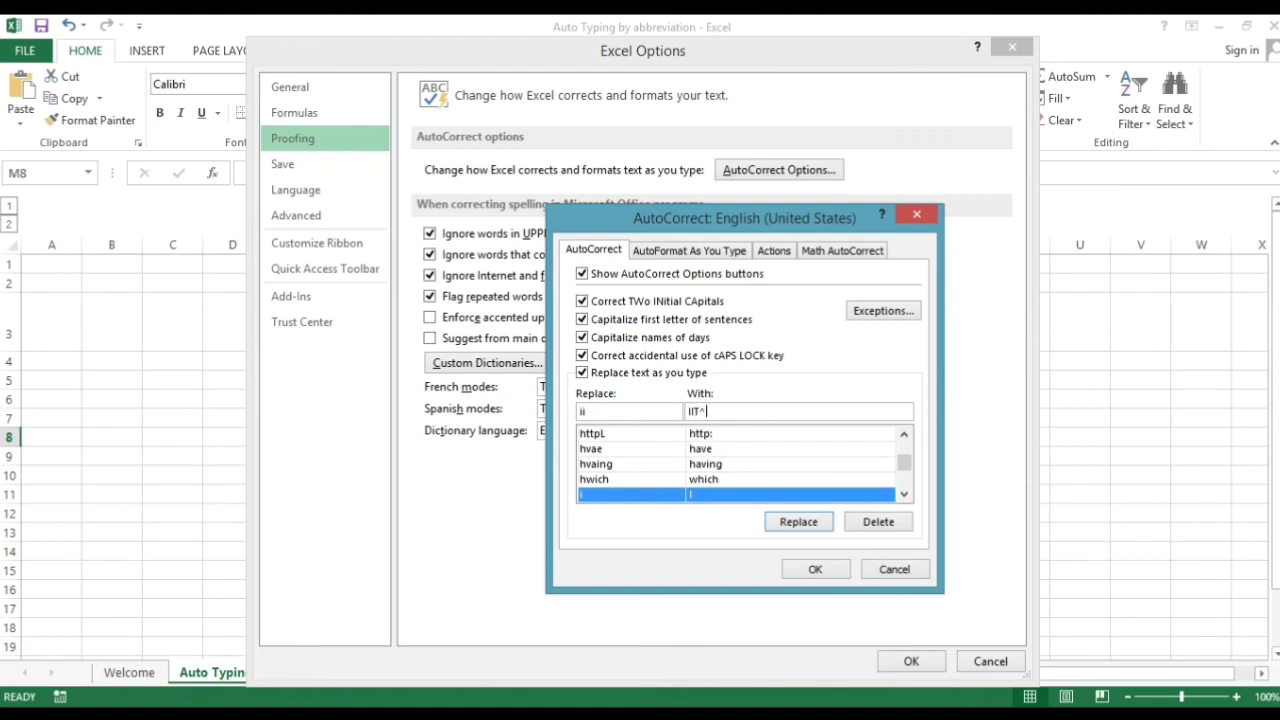
key(BackSpace)
key(BackSpace)
key(BackSpace)
text(CA )
text(TECHN)
text(OLOGY )
text(AND B)
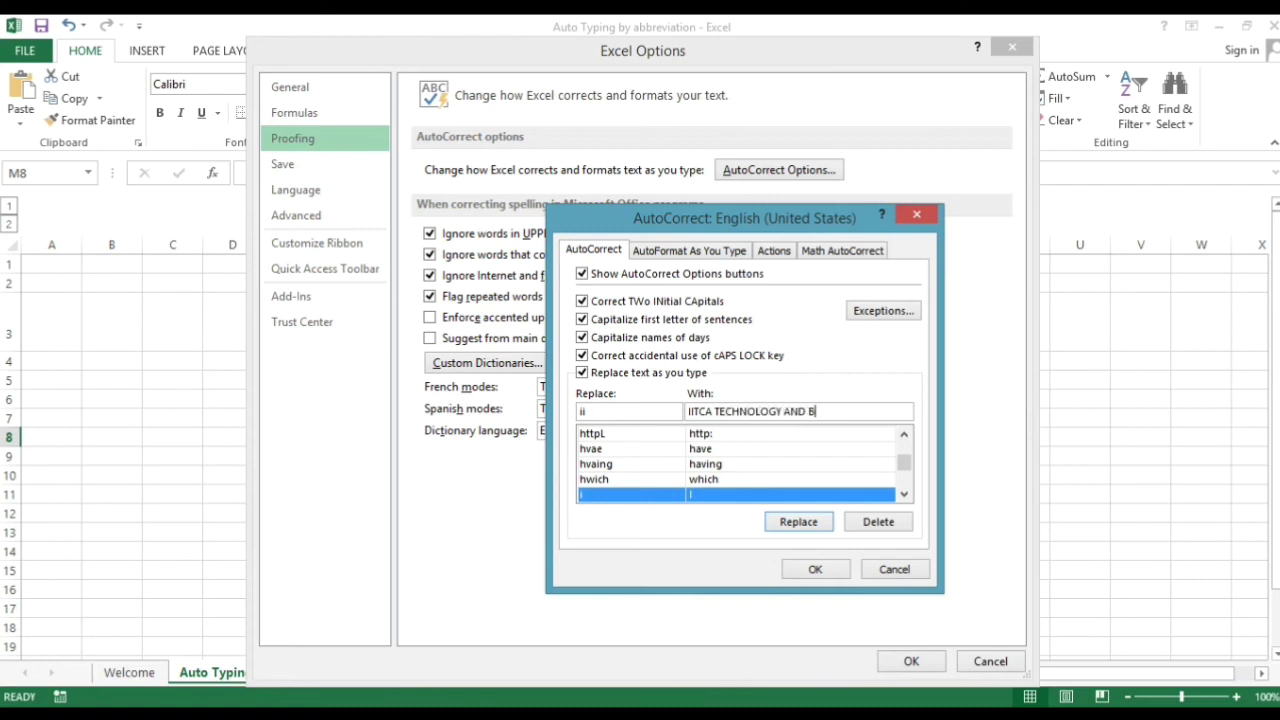
text(EYON)
text(D)
click(818, 591)
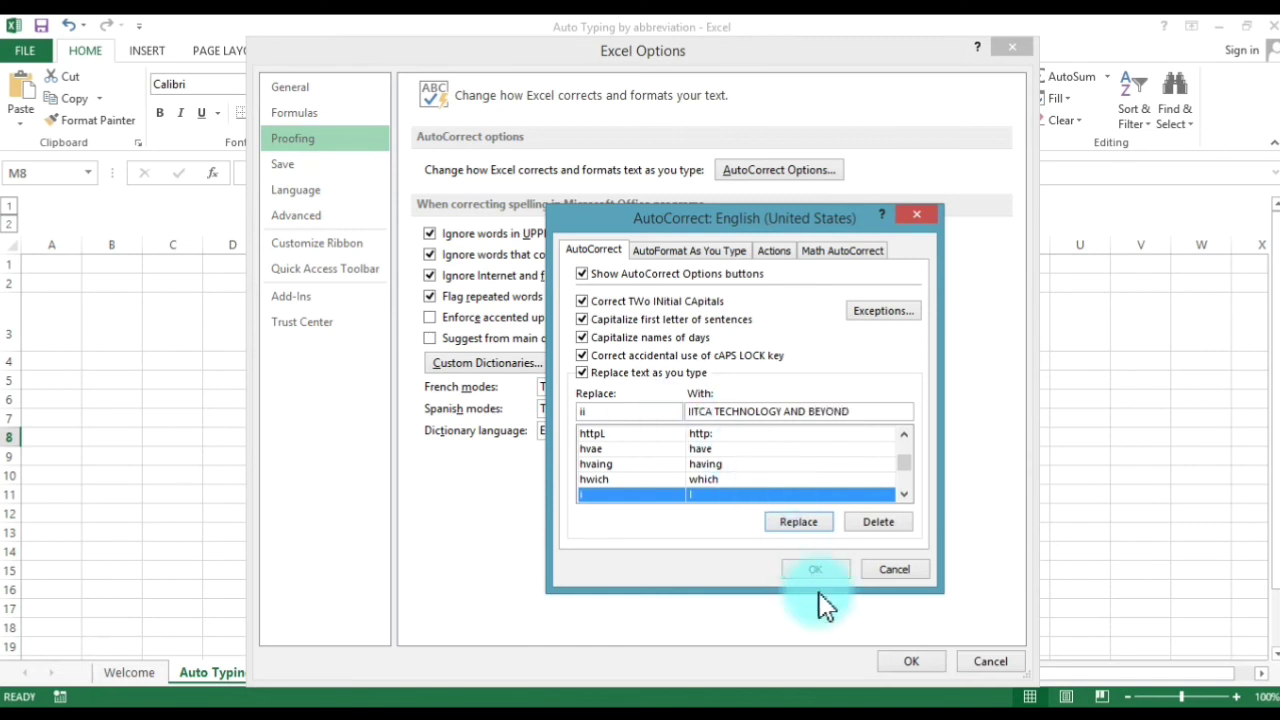
click(818, 569)
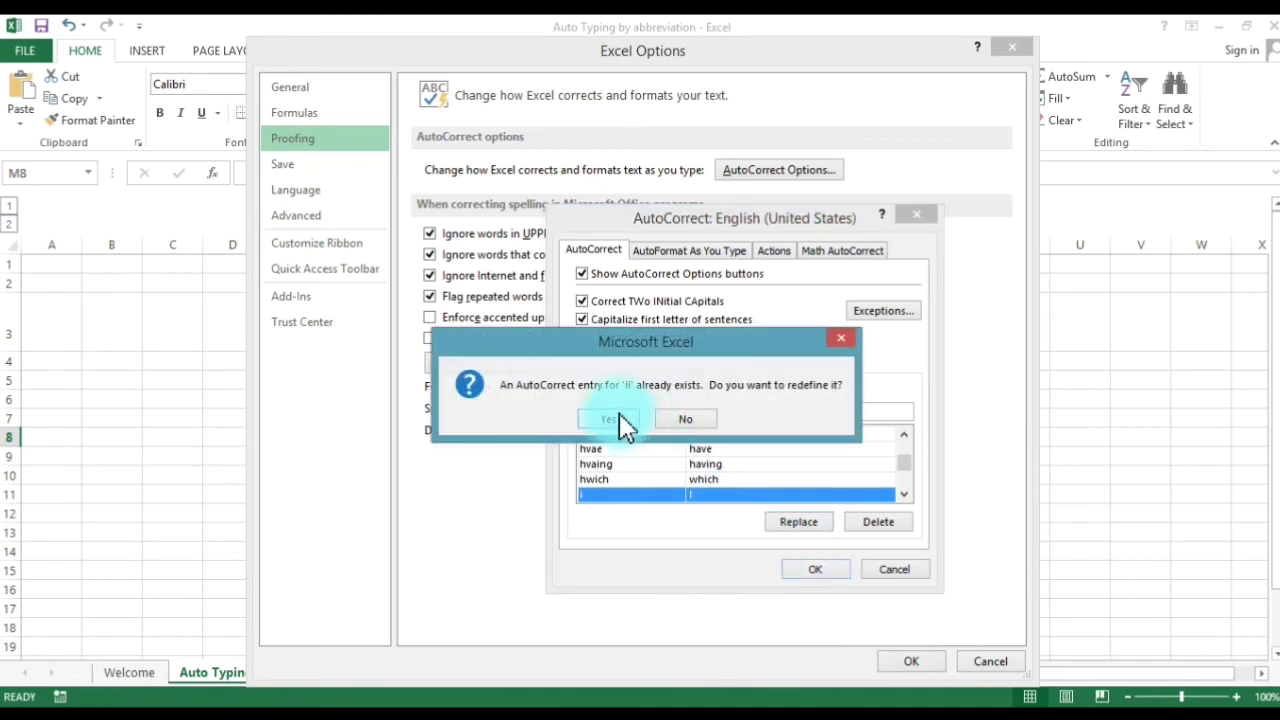
click(621, 419)
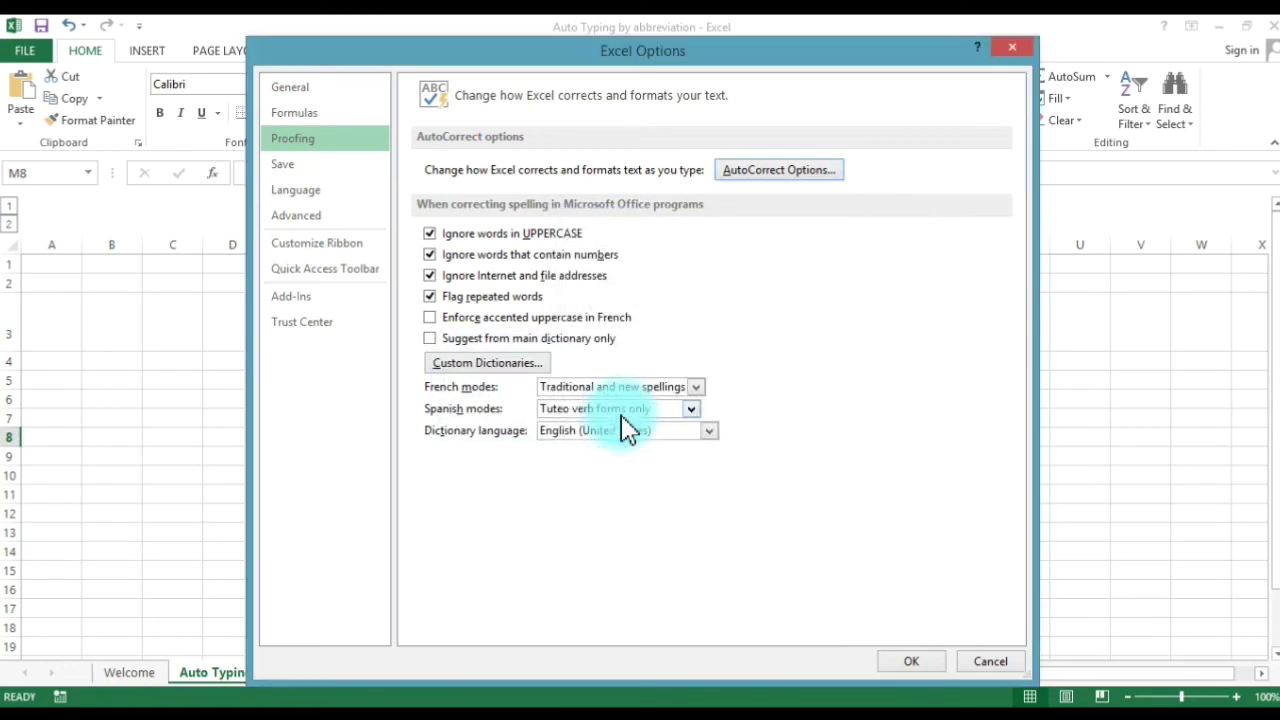
Close Excel Options and type ii in M6 and M9, expanding to 'IITCA TECHNOLOGY AND BEYOND'.
click(903, 663)
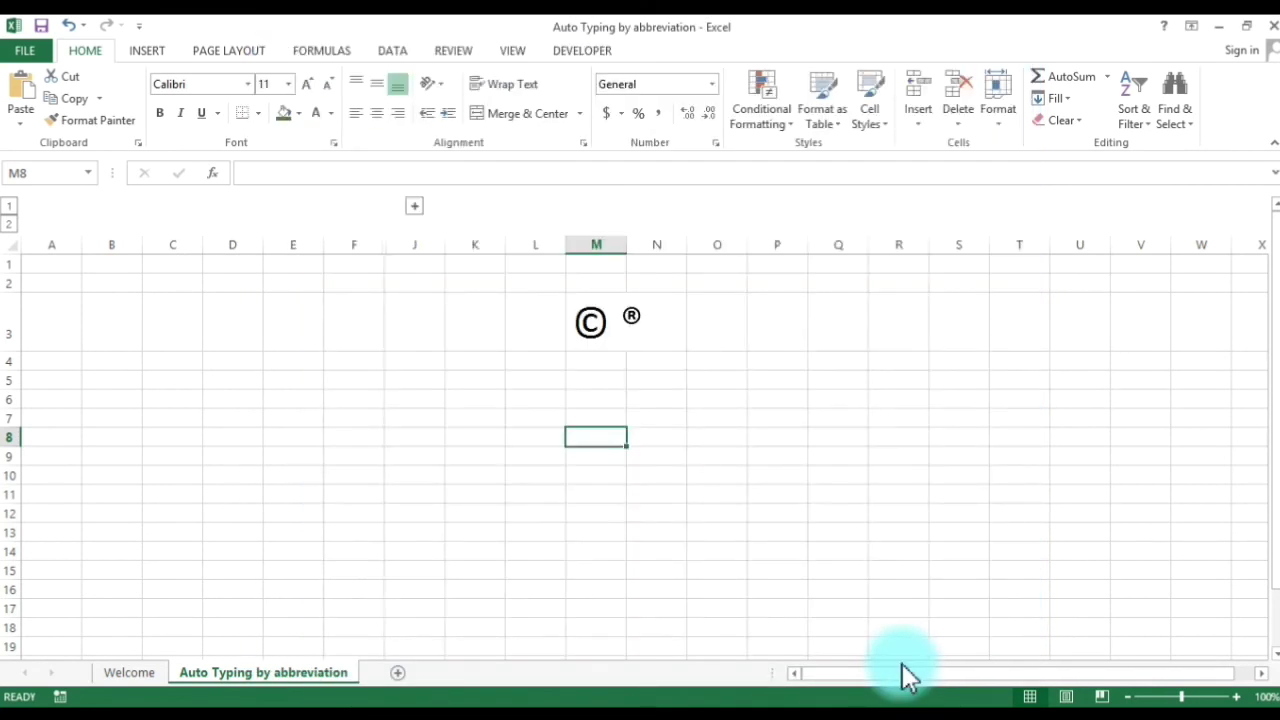
click(601, 399)
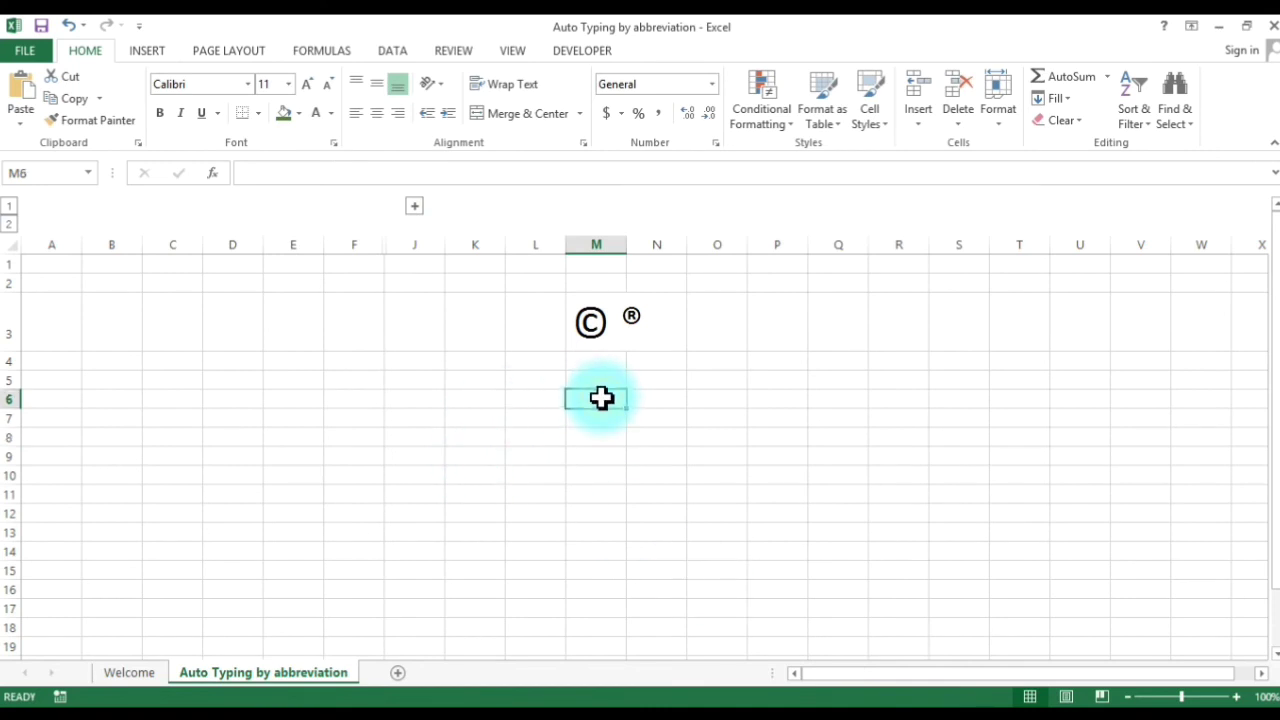
text(ii)
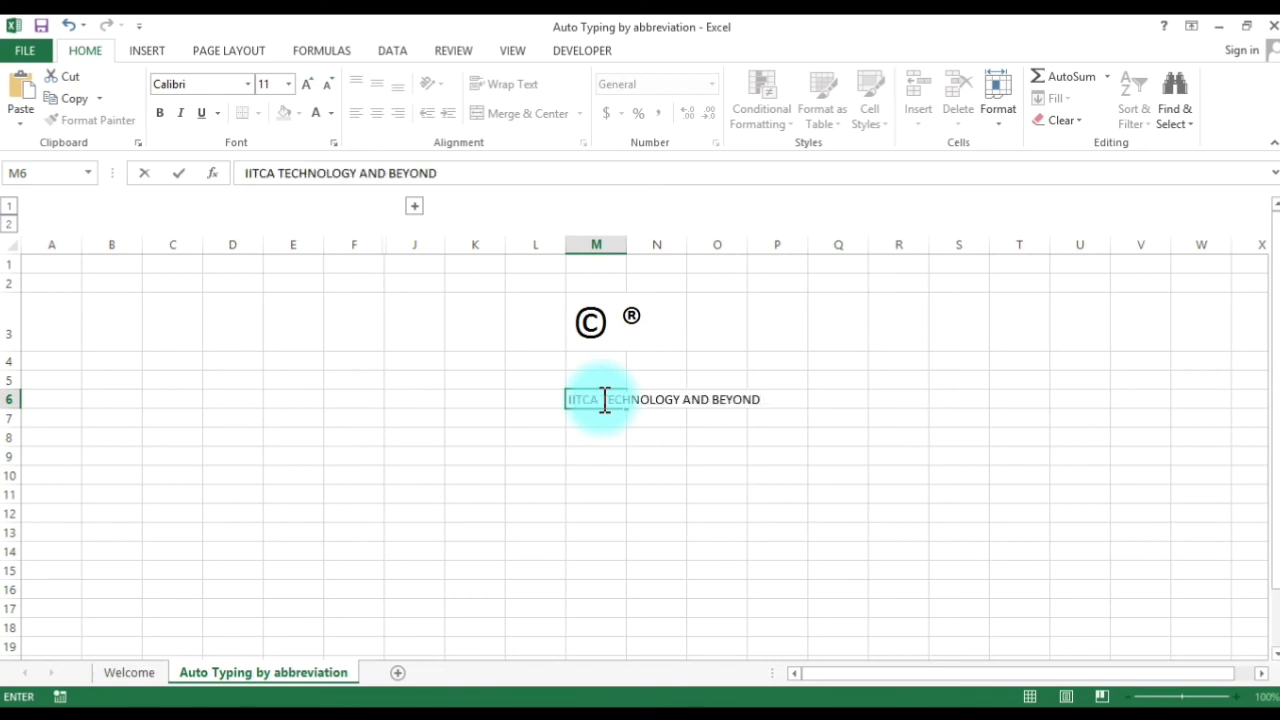
key(Return)
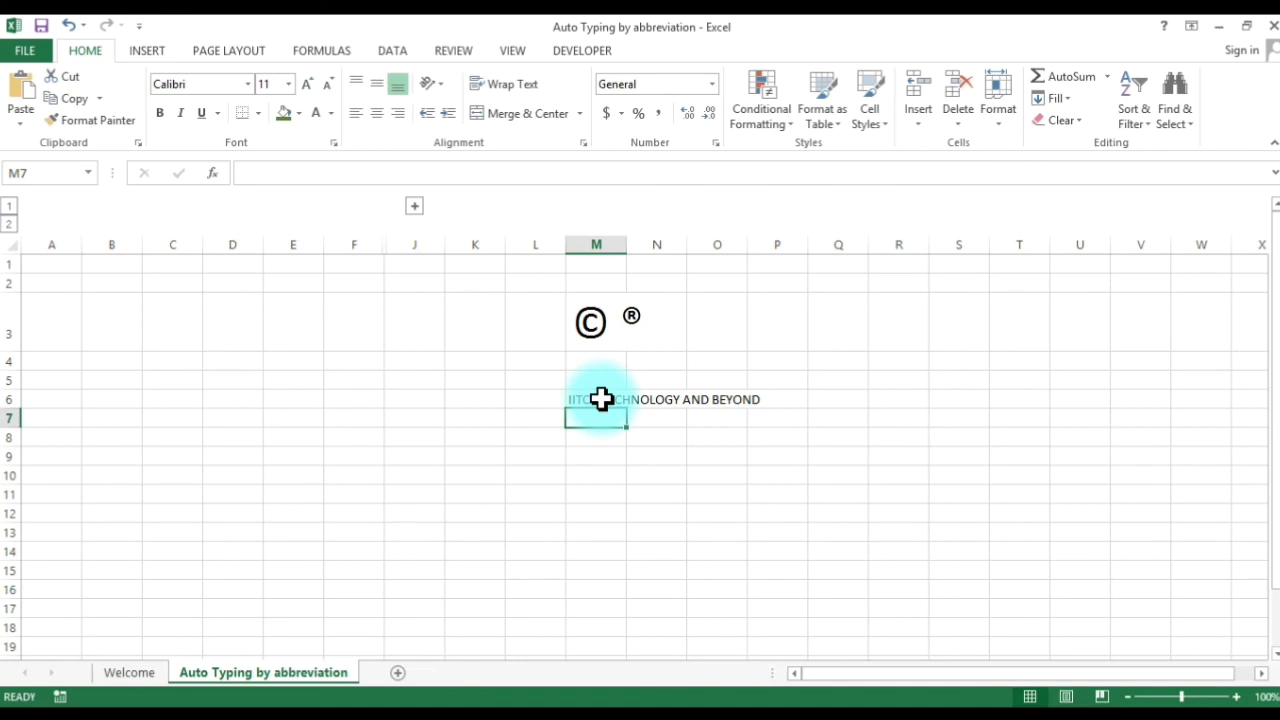
key(Down)
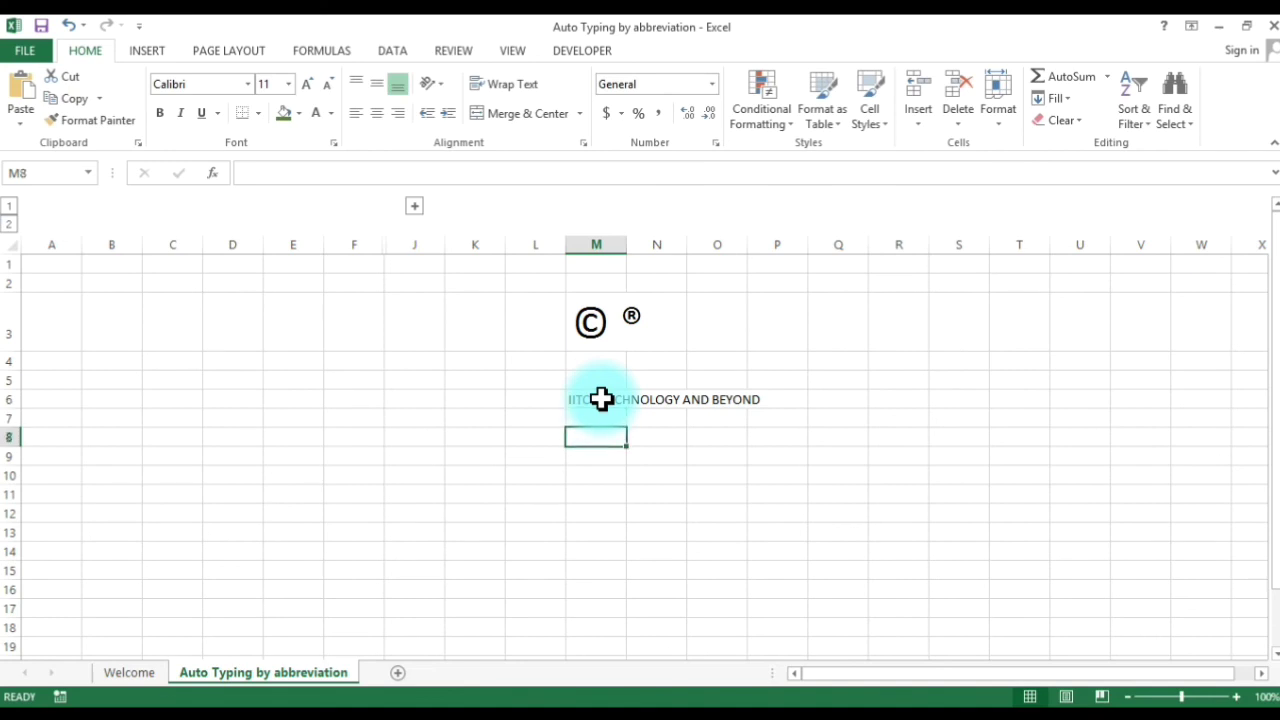
key(Down)
text(ii)
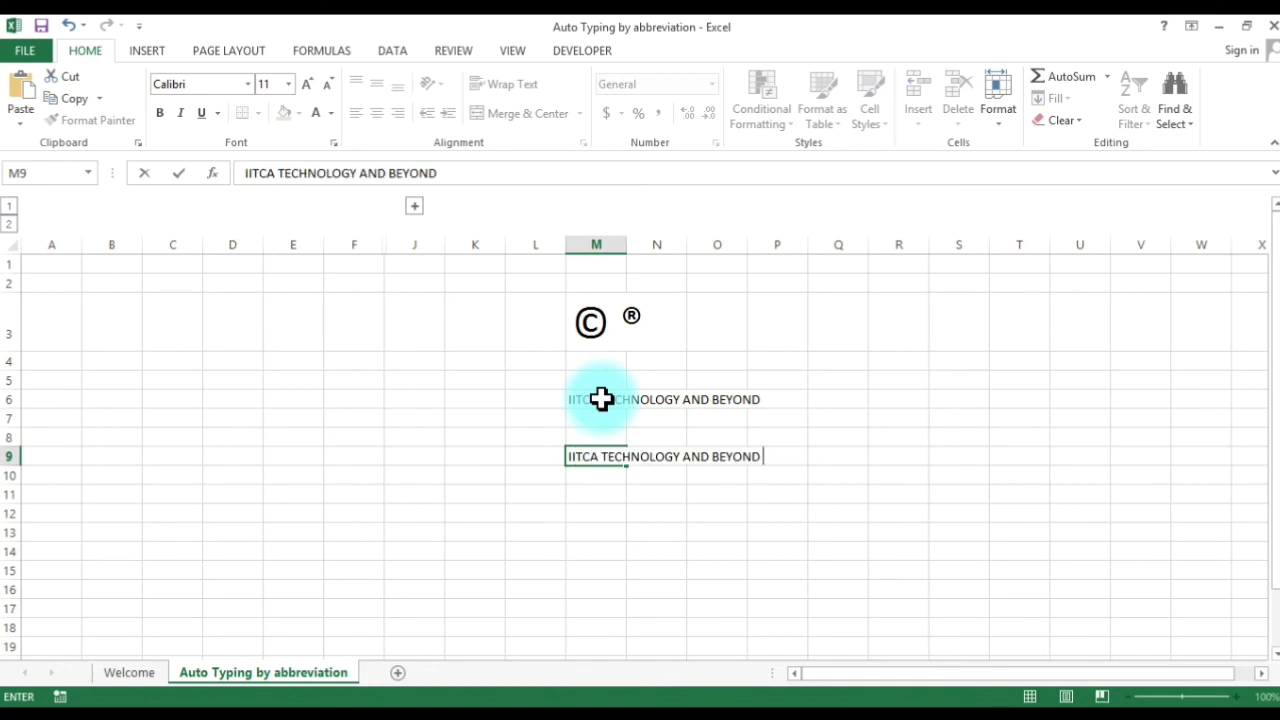
key(Return)
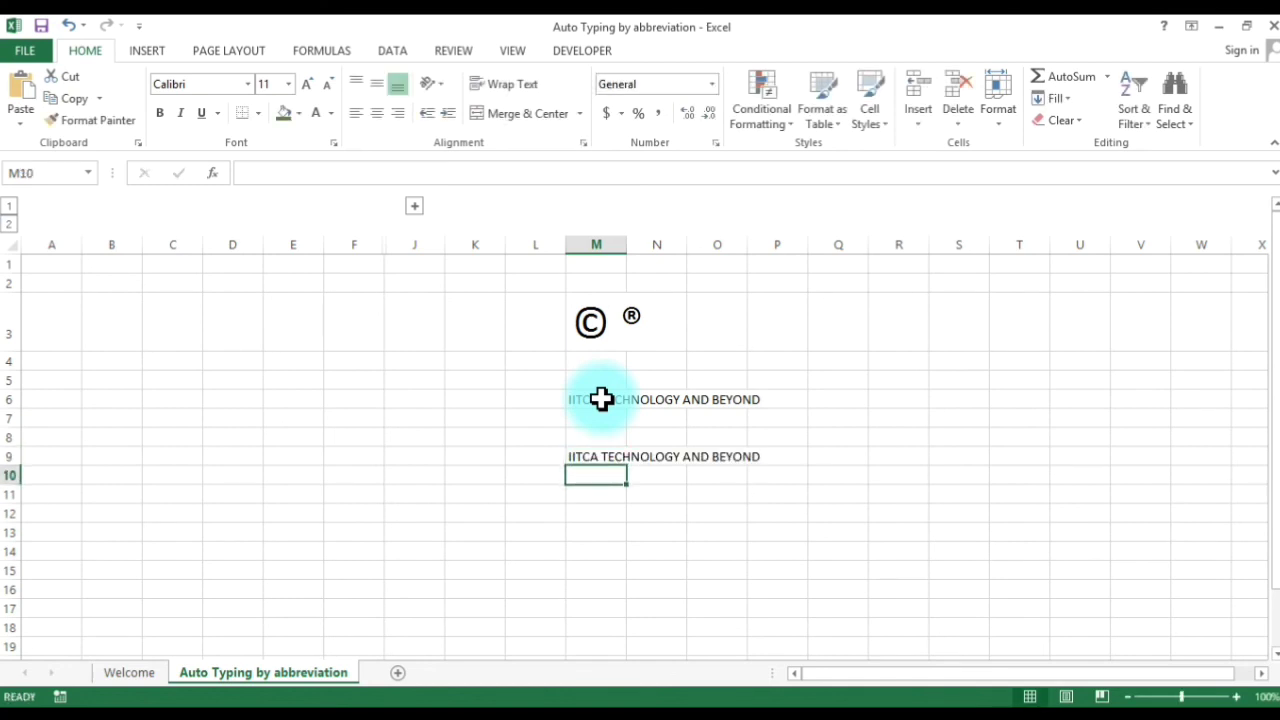